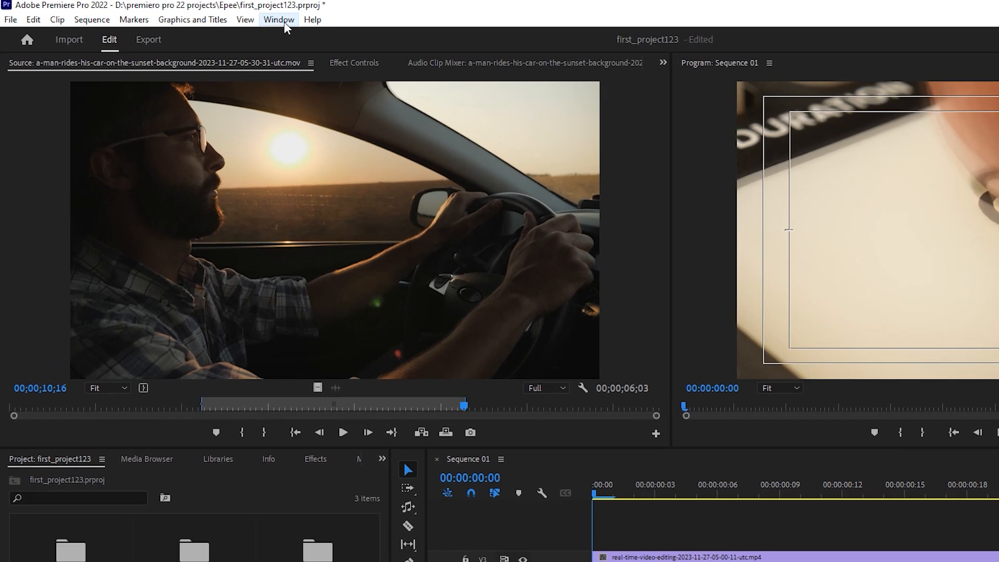
{"action": "left_click", "coordinate": [213, 20]}
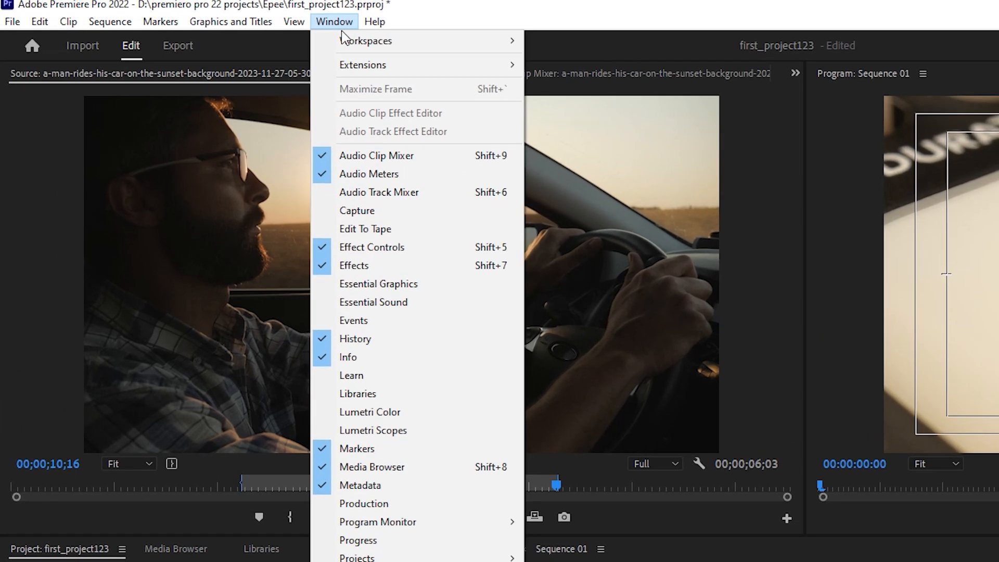
{"action": "mouse_move", "coordinate": [218, 29]}
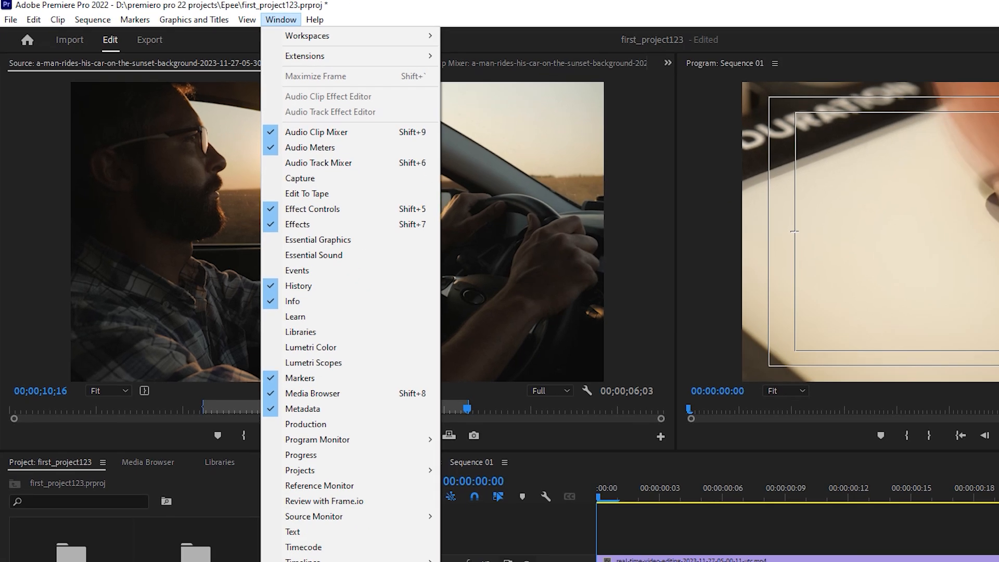
{"action": "left_click", "coordinate": [302, 432]}
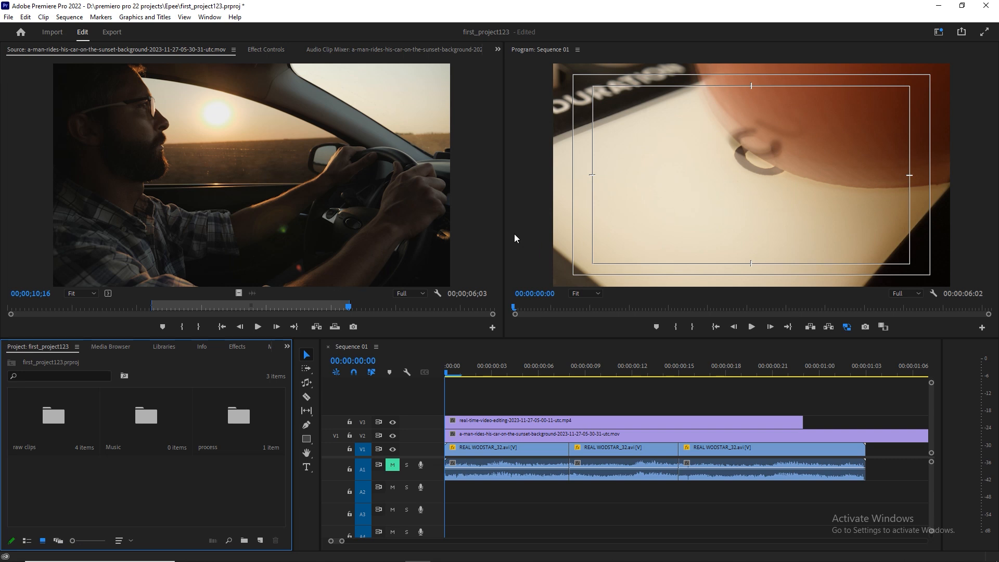
Narrow the Source Monitor and Project panel to enlarge the Program Monitor and timeline, keeping the tools in a single column.
{"action": "left_click_drag", "start_coordinate": [504, 228], "coordinate": [469, 227]}
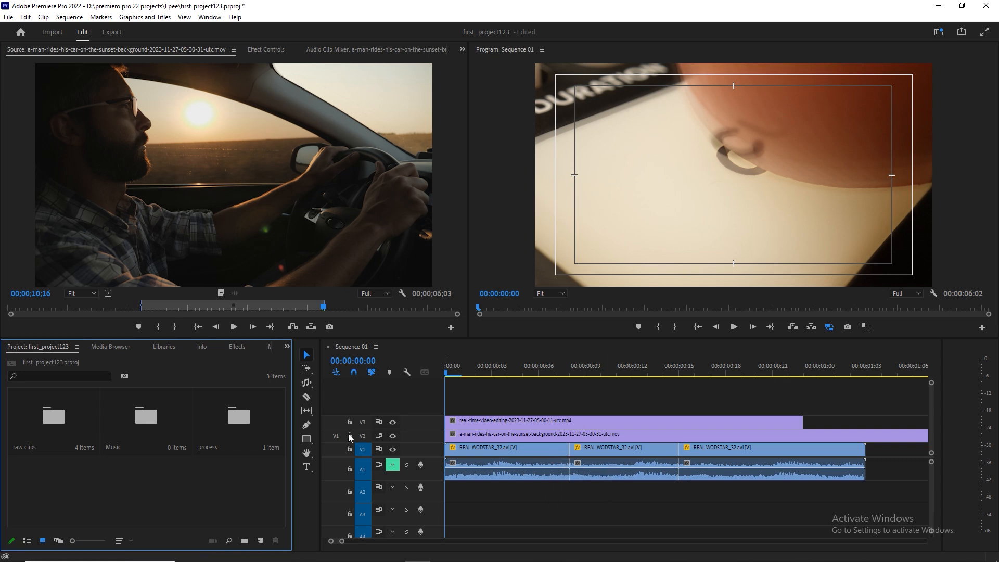
{"action": "left_click_drag", "start_coordinate": [320, 429], "coordinate": [63, 458]}
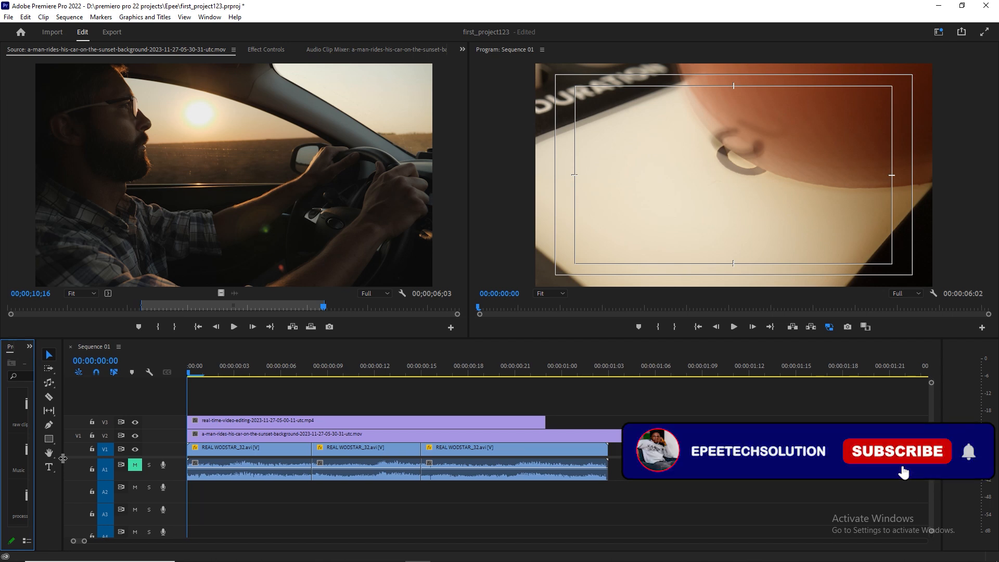
{"action": "left_click_drag", "start_coordinate": [63, 458], "coordinate": [162, 464]}
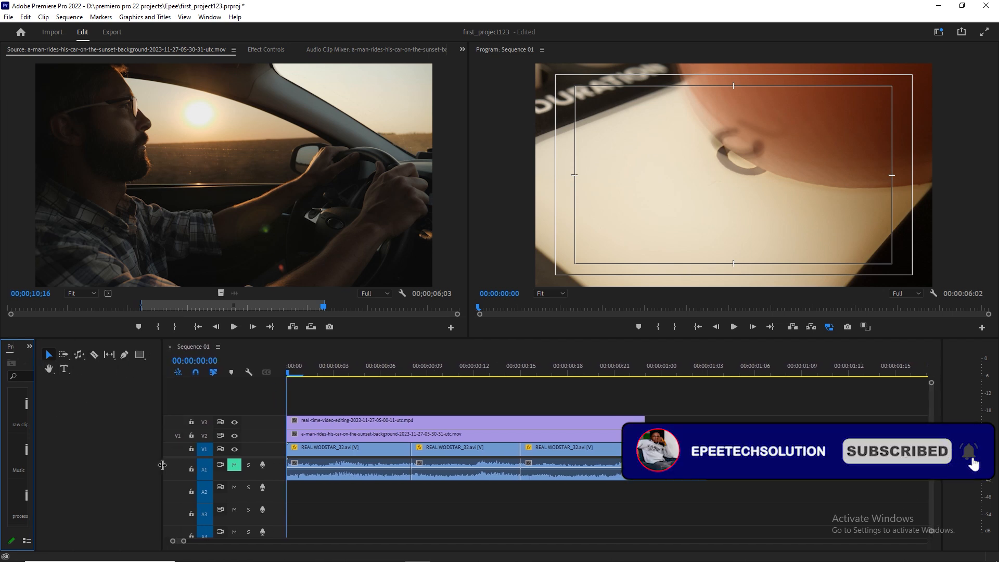
{"action": "left_click_drag", "start_coordinate": [35, 429], "coordinate": [179, 452]}
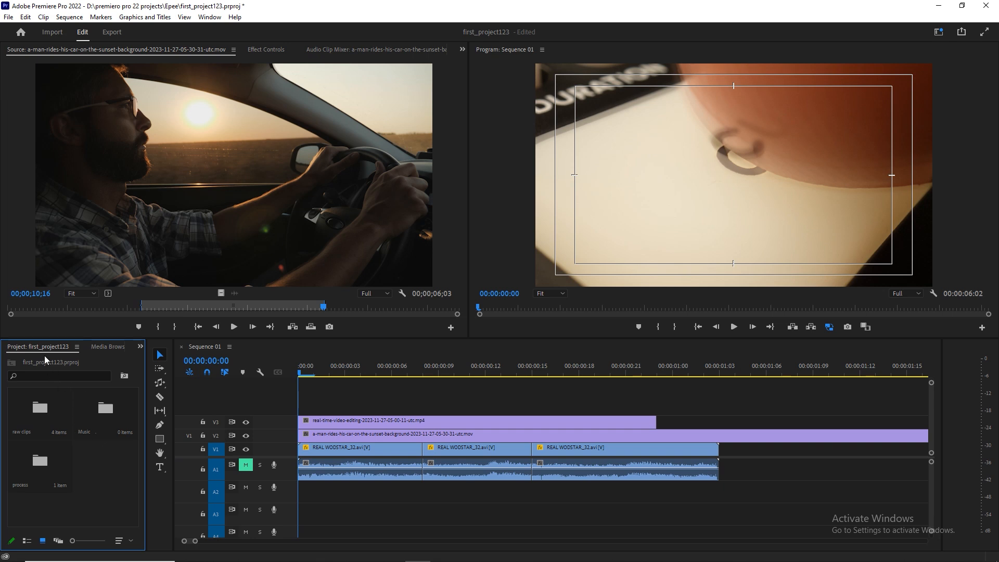
Close the History and Markers panels in the Project panel group.
{"action": "left_click", "coordinate": [140, 346]}
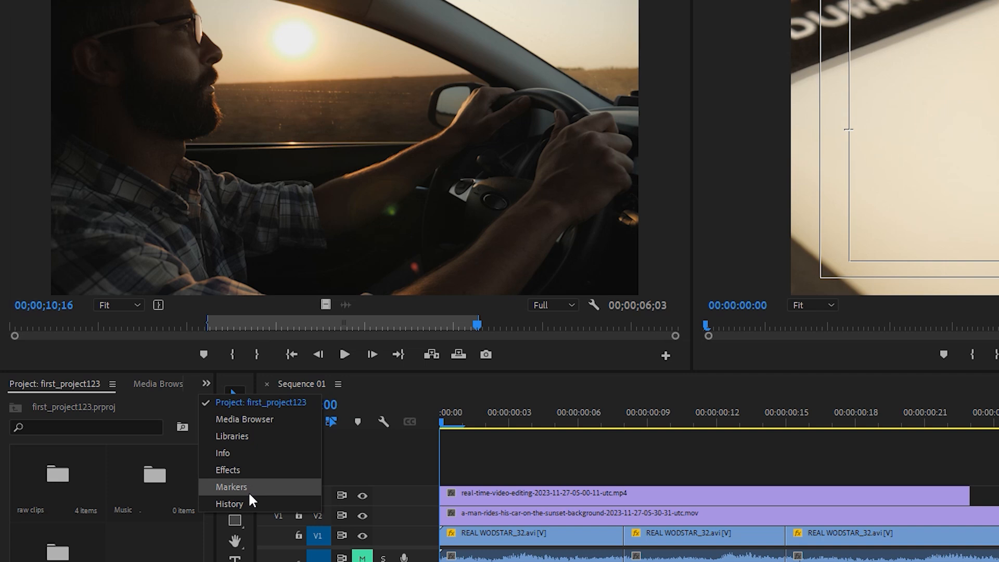
{"action": "left_click", "coordinate": [186, 520]}
{"action": "left_click", "coordinate": [207, 383]}
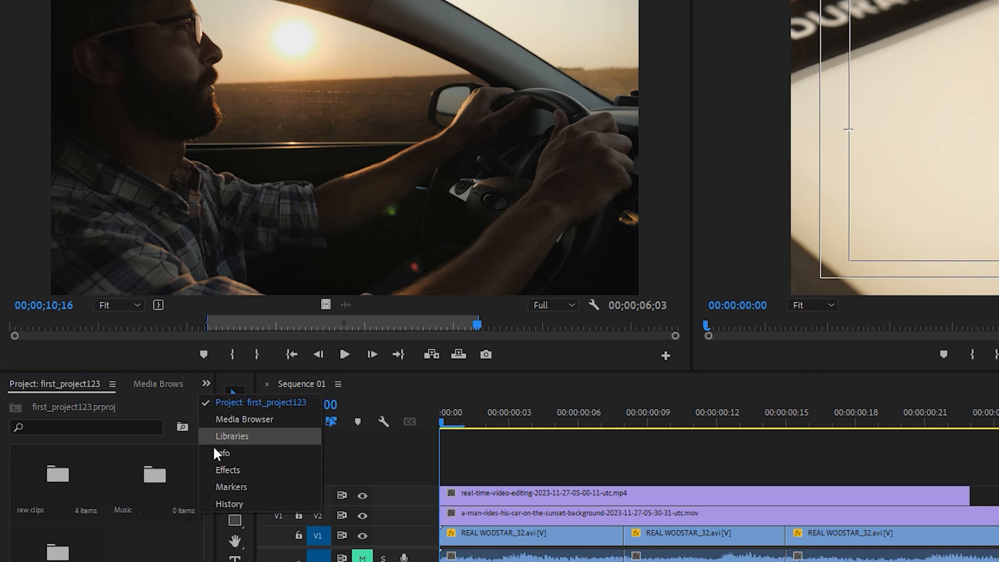
{"action": "left_click", "coordinate": [216, 502]}
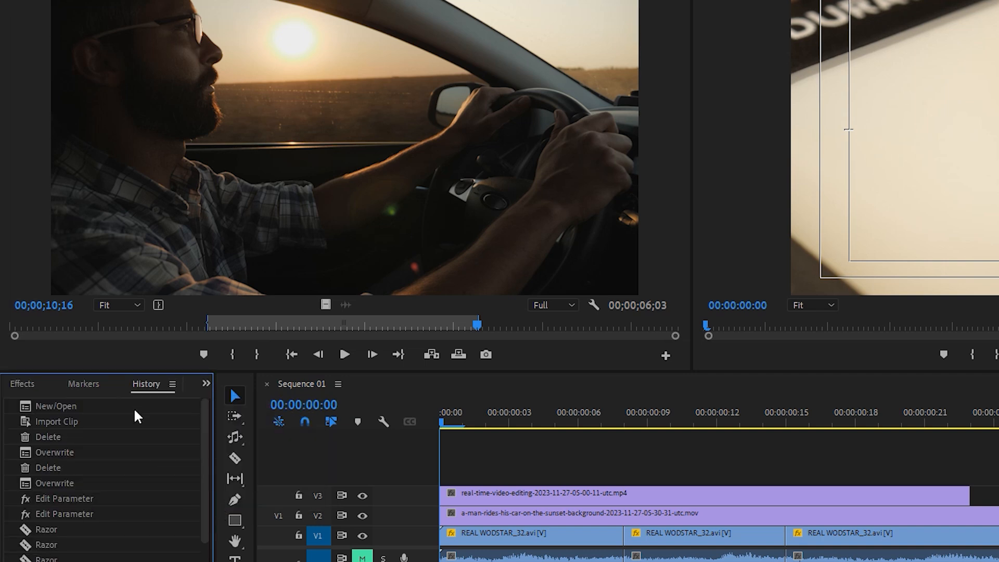
{"action": "right_click", "coordinate": [145, 389]}
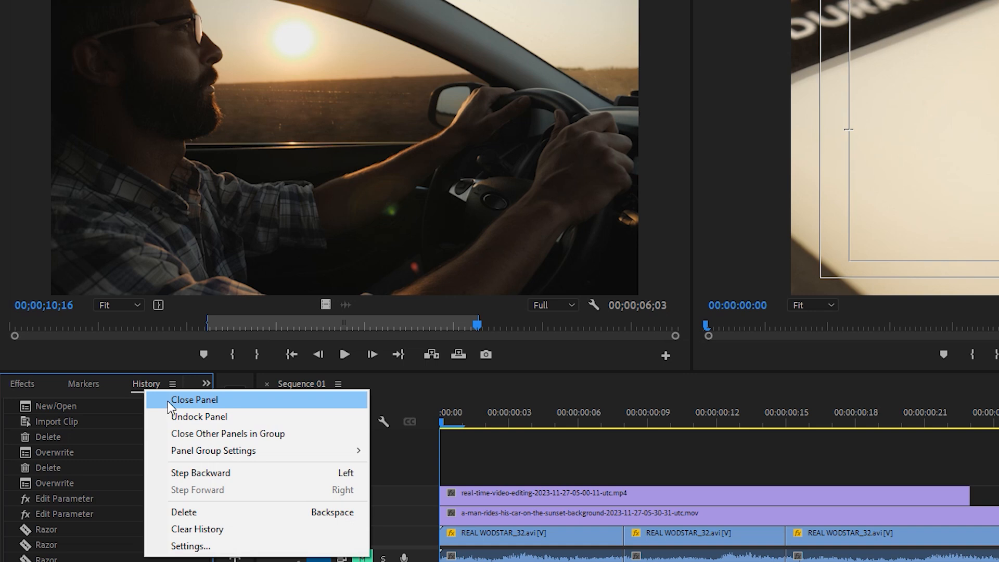
{"action": "left_click", "coordinate": [138, 388]}
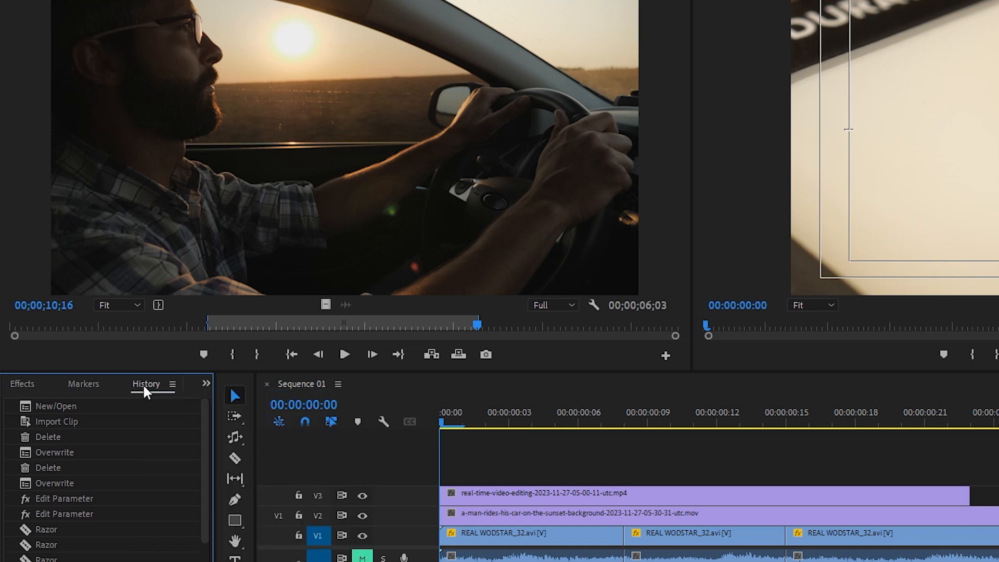
{"action": "right_click", "coordinate": [143, 384]}
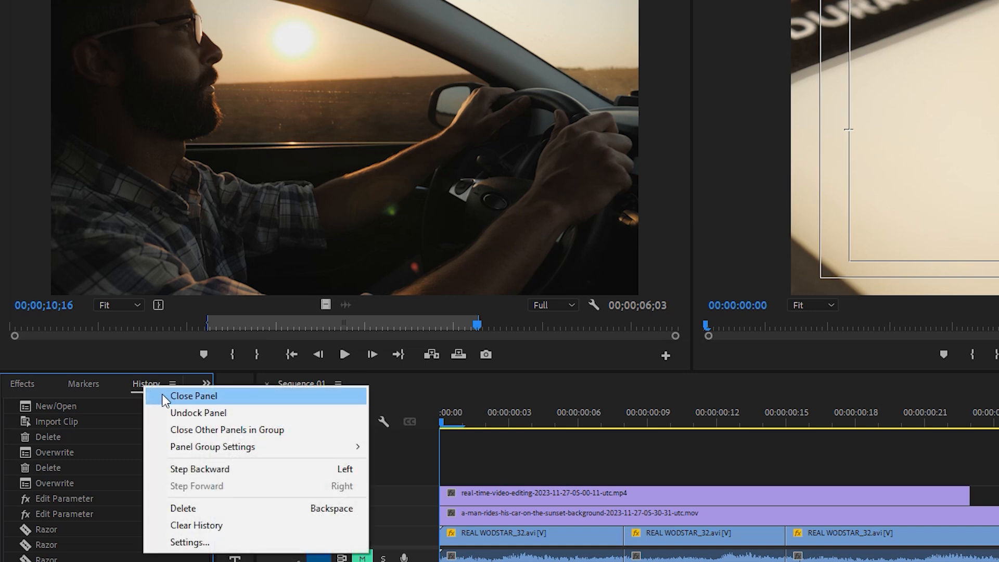
{"action": "left_click", "coordinate": [162, 399]}
{"action": "right_click", "coordinate": [139, 385]}
{"action": "left_click", "coordinate": [156, 393]}
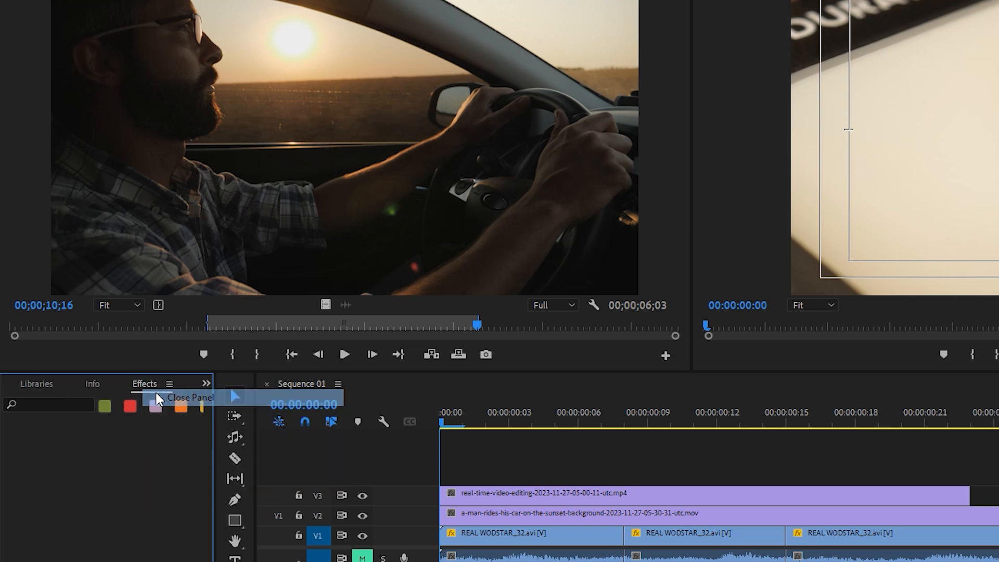
Close the Info, Libraries and Media Browser panels, and bring the Project panel to the front of its group.
{"action": "left_click", "coordinate": [92, 384]}
{"action": "right_click", "coordinate": [92, 384]}
{"action": "left_click", "coordinate": [112, 392]}
{"action": "right_click", "coordinate": [80, 384]}
{"action": "left_click", "coordinate": [113, 393]}
{"action": "right_click", "coordinate": [73, 383]}
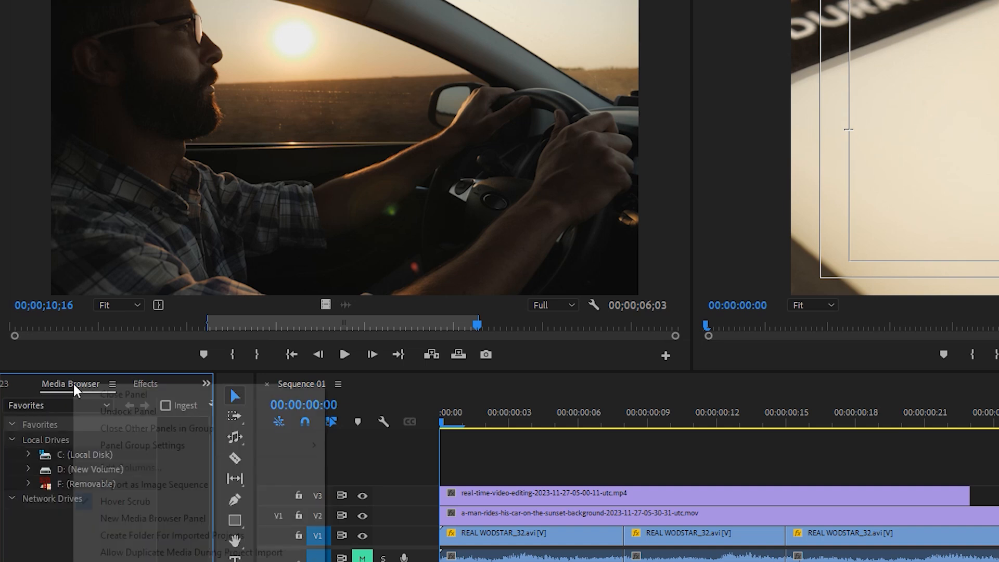
{"action": "left_click", "coordinate": [77, 392]}
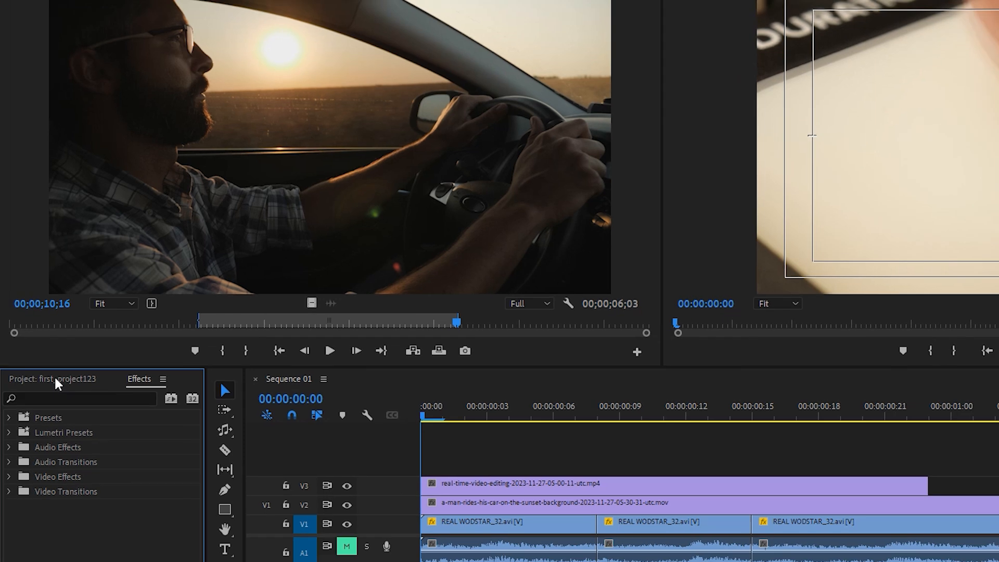
{"action": "left_click", "coordinate": [57, 383]}
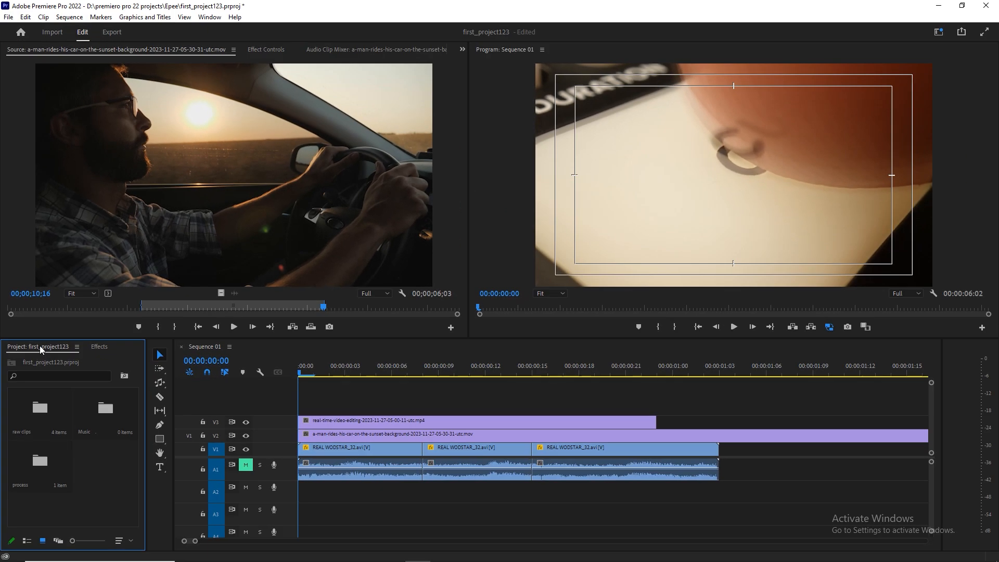
Dock the Project panel beside the Source Monitor in the upper row and group the Effects panel with it.
{"action": "left_click_drag", "start_coordinate": [40, 342], "coordinate": [23, 194]}
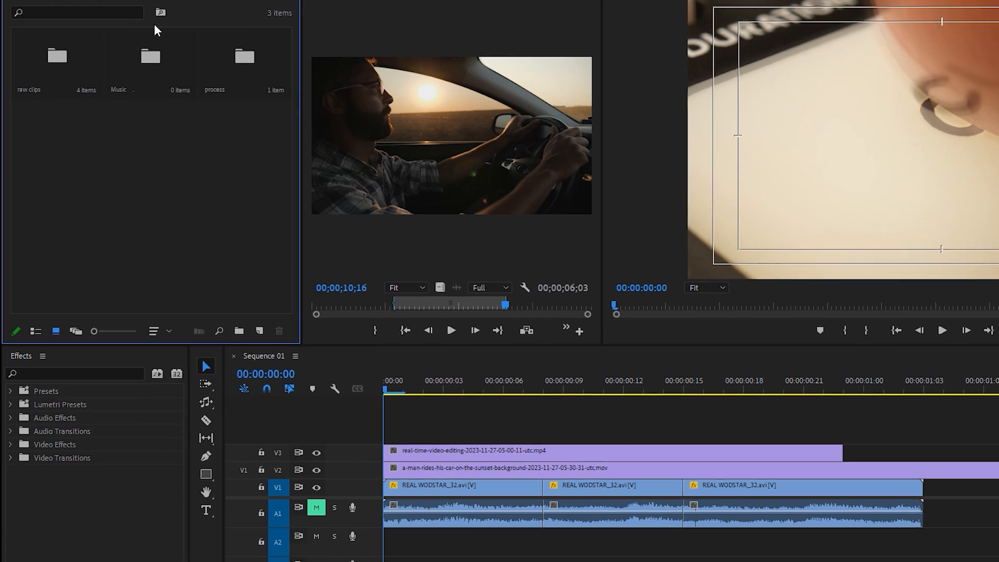
{"action": "left_click_drag", "start_coordinate": [28, 373], "coordinate": [99, 146]}
{"action": "left_click_drag", "start_coordinate": [106, 290], "coordinate": [167, 69]}
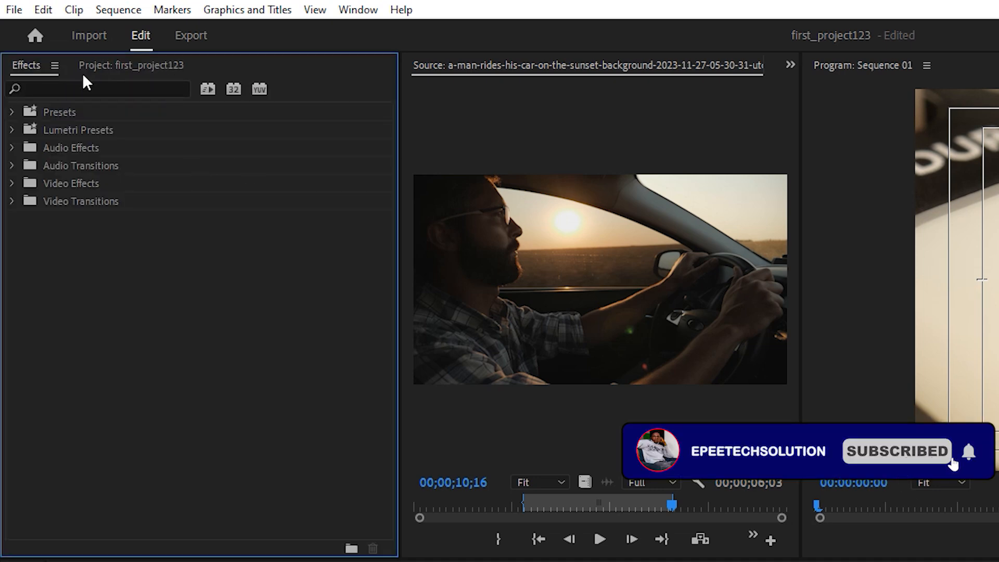
Reorder the grouped panels so that Project comes before Effects.
{"action": "left_click", "coordinate": [125, 69]}
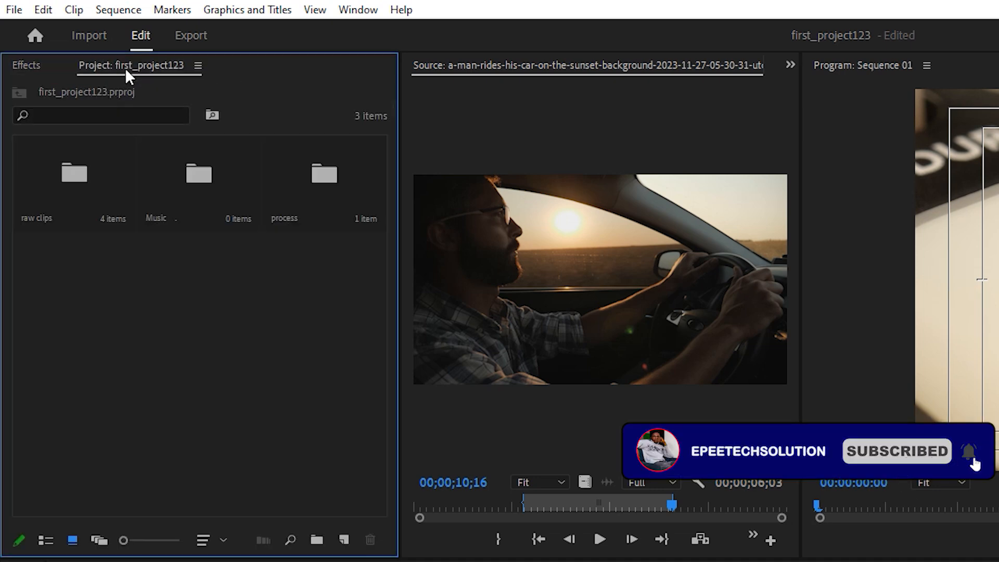
{"action": "left_click", "coordinate": [39, 65]}
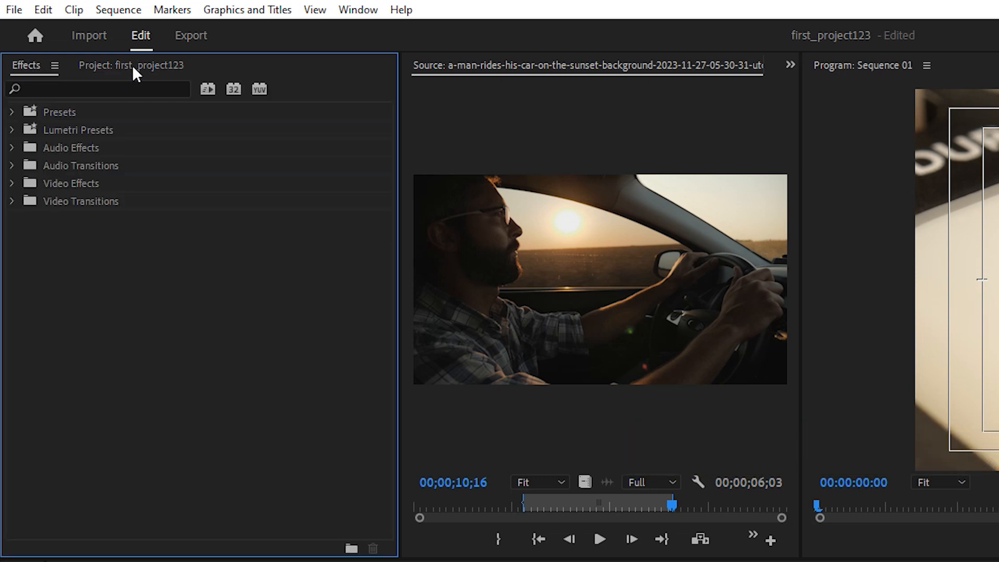
{"action": "left_click_drag", "start_coordinate": [132, 65], "coordinate": [55, 66]}
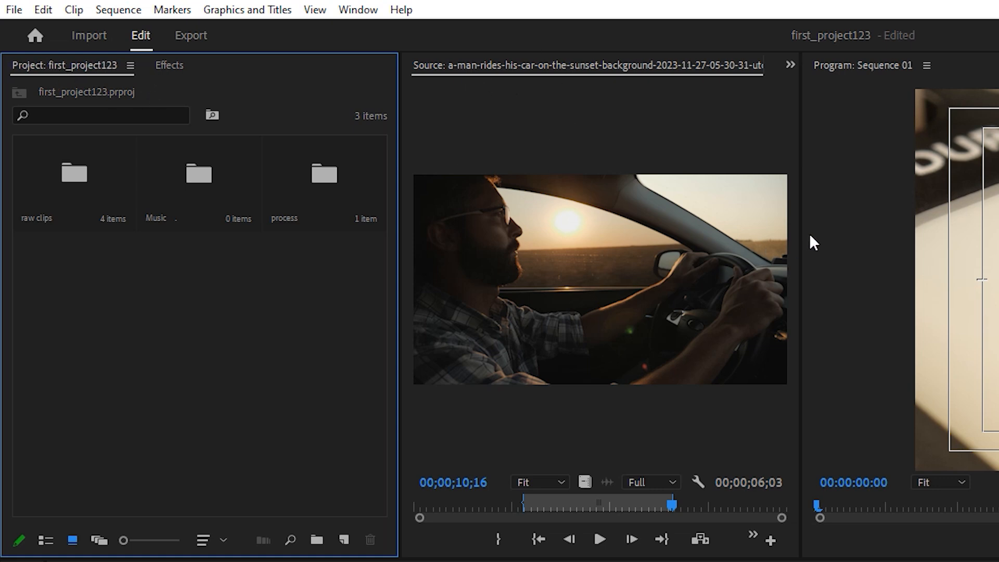
Widen the Source Monitor group, show the V3 clip's properties in Effect Controls, and enlarge the keyframe area there.
{"action": "left_click_drag", "start_coordinate": [800, 271], "coordinate": [901, 269]}
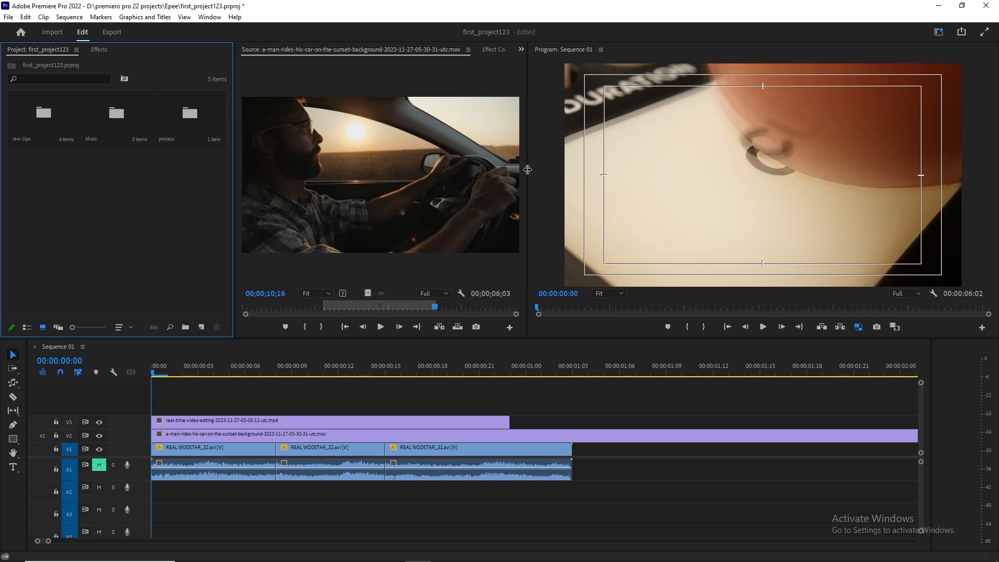
{"action": "left_click_drag", "start_coordinate": [527, 169], "coordinate": [514, 168]}
{"action": "left_click", "coordinate": [485, 51]}
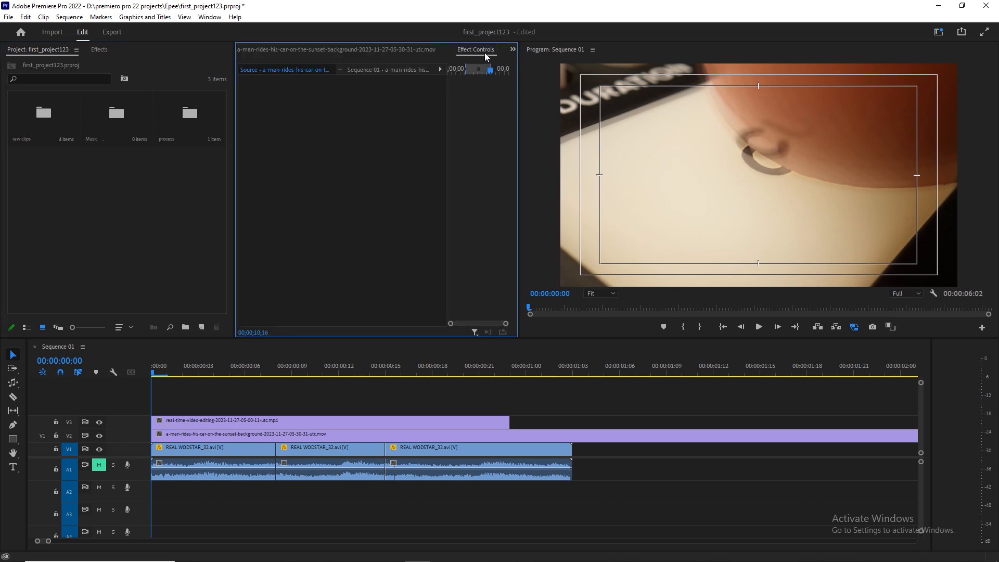
{"action": "left_click", "coordinate": [238, 422]}
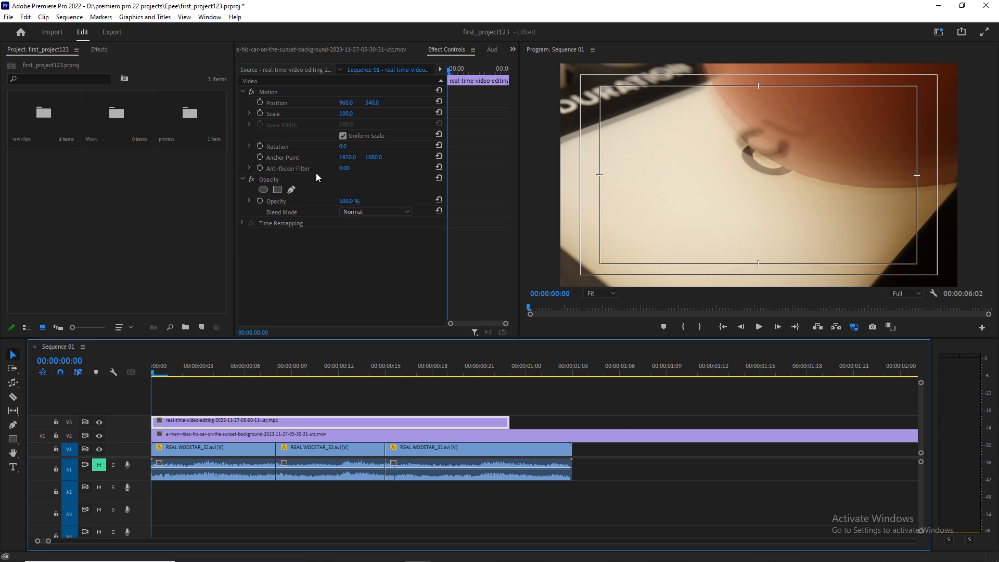
{"action": "left_click_drag", "start_coordinate": [448, 259], "coordinate": [417, 261]}
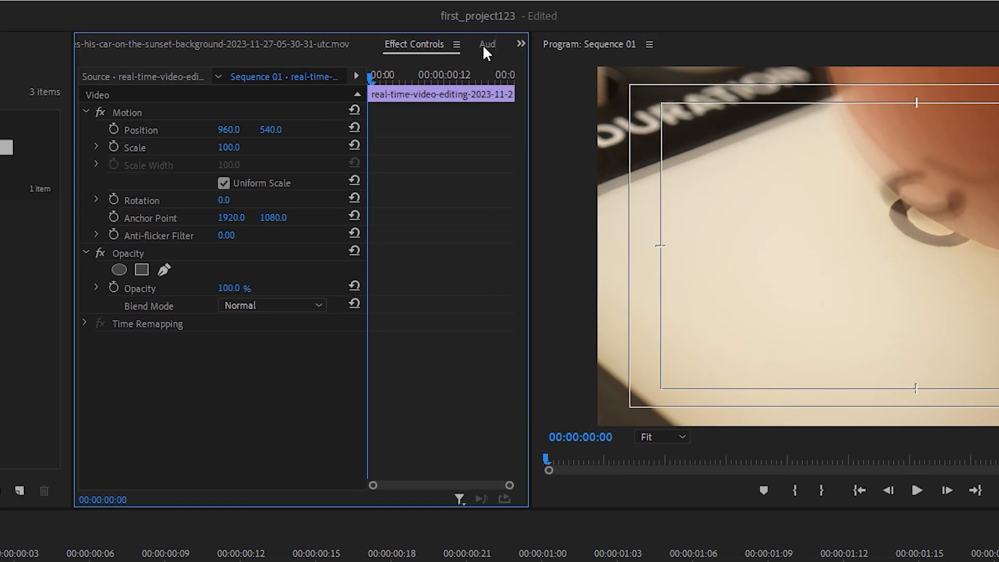
Close the Audio Clip Mixer and Metadata panels in the Source Monitor group.
{"action": "left_click", "coordinate": [489, 49]}
{"action": "scroll", "coordinate": [483, 44], "scroll_direction": "down", "scroll_amount": 2}
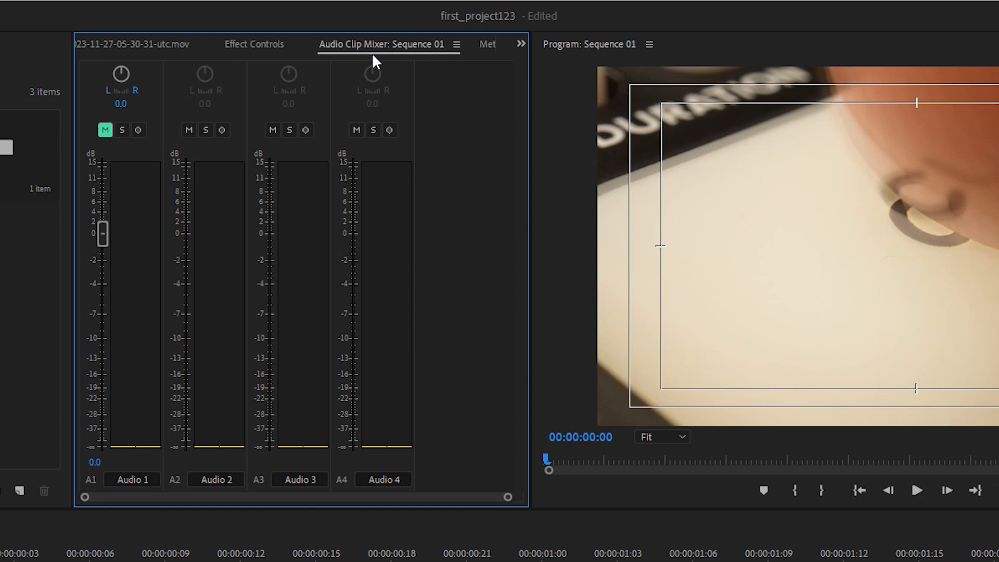
{"action": "right_click", "coordinate": [373, 52]}
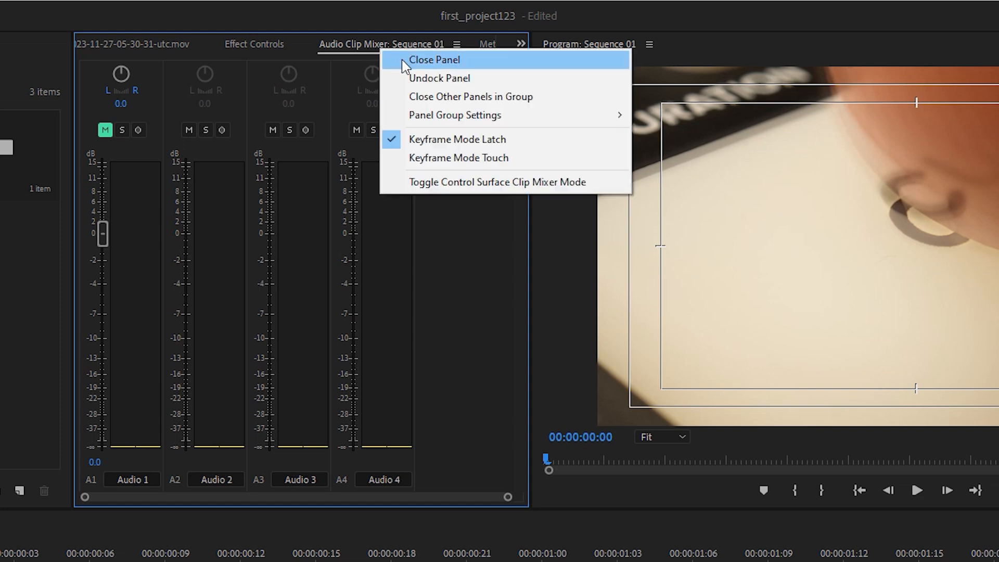
{"action": "left_click", "coordinate": [404, 61]}
{"action": "right_click", "coordinate": [442, 45]}
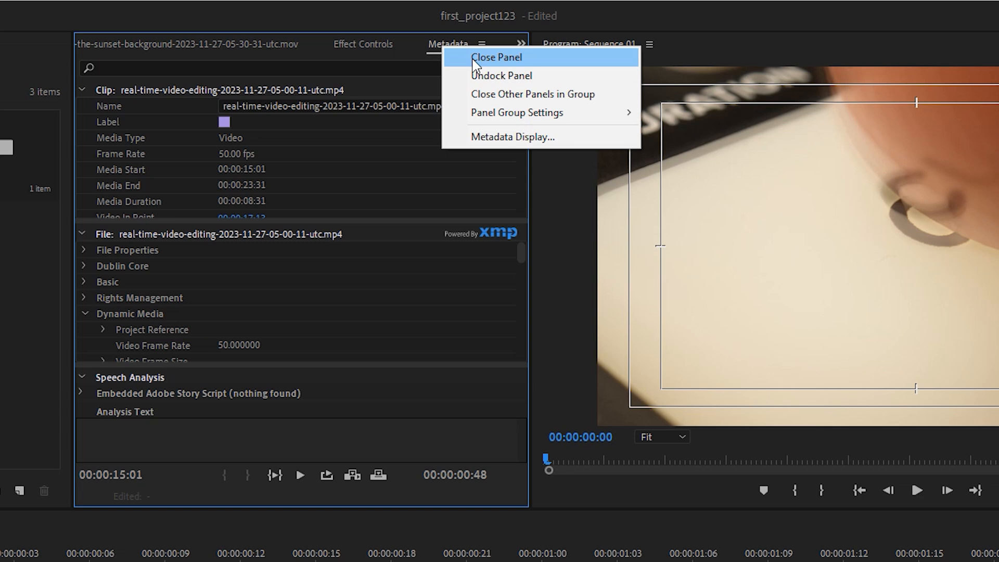
{"action": "left_click", "coordinate": [455, 56]}
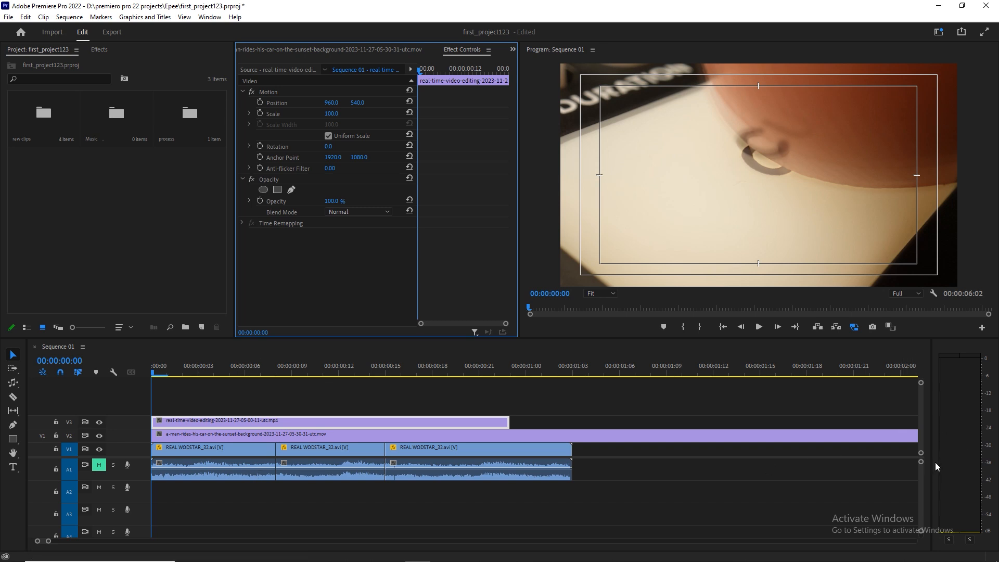
Narrow the Audio Meters to give the timeline more width, and deselect the V3 clip.
{"action": "left_click_drag", "start_coordinate": [936, 454], "coordinate": [969, 454]}
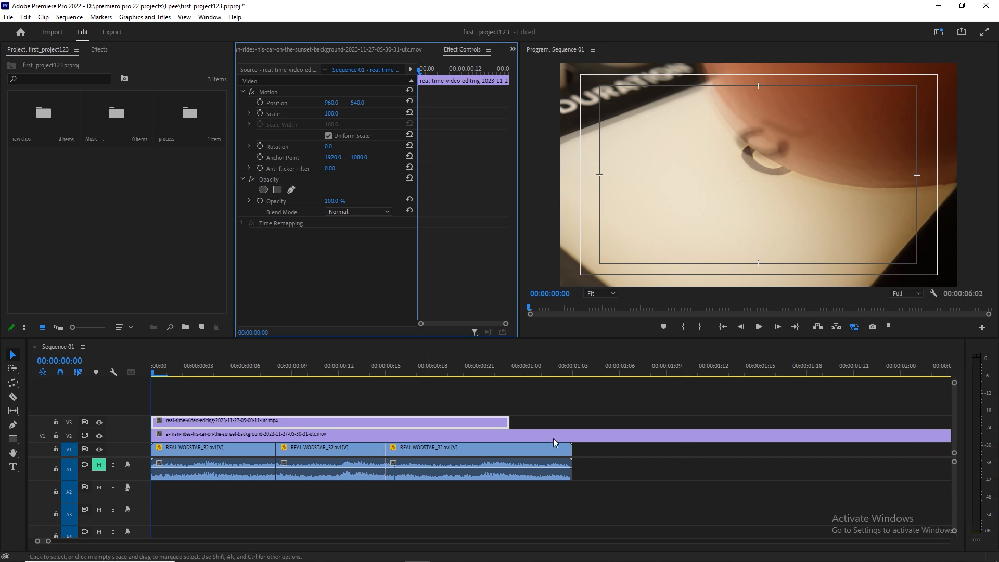
{"action": "left_click", "coordinate": [604, 473]}
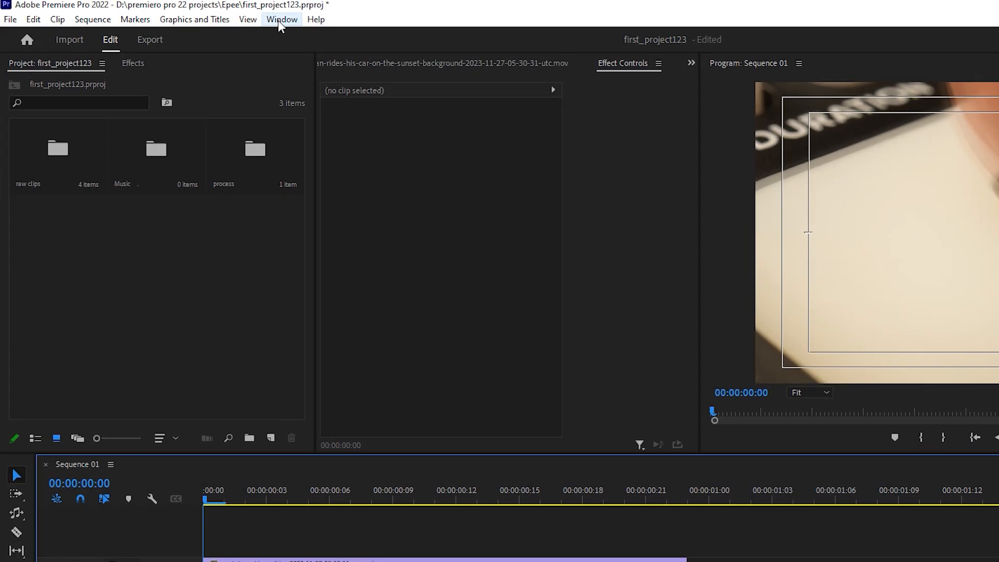
Open the Lumetri Color panel and dock it in the Project group between Project and Effects.
{"action": "left_click", "coordinate": [210, 16]}
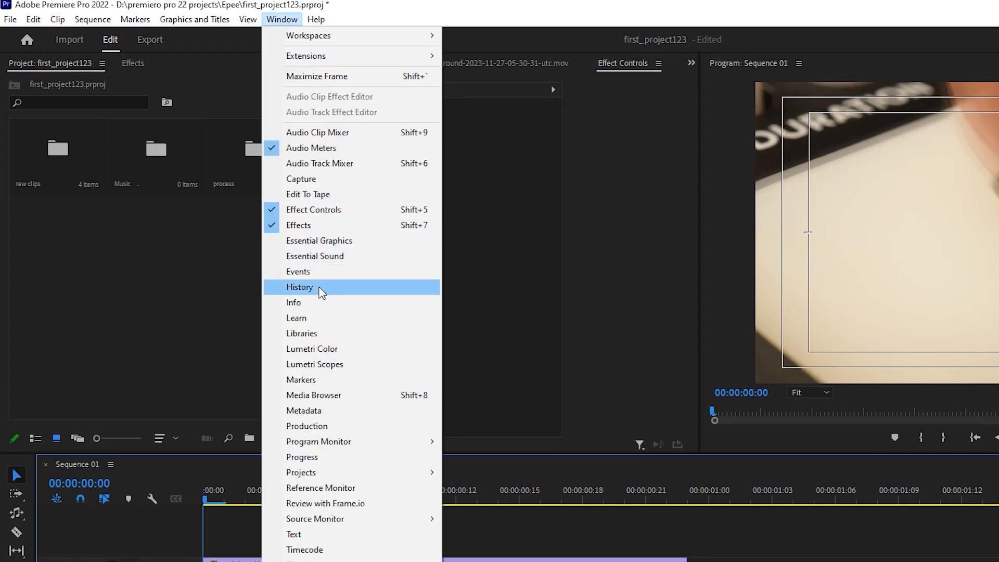
{"action": "left_click", "coordinate": [318, 349]}
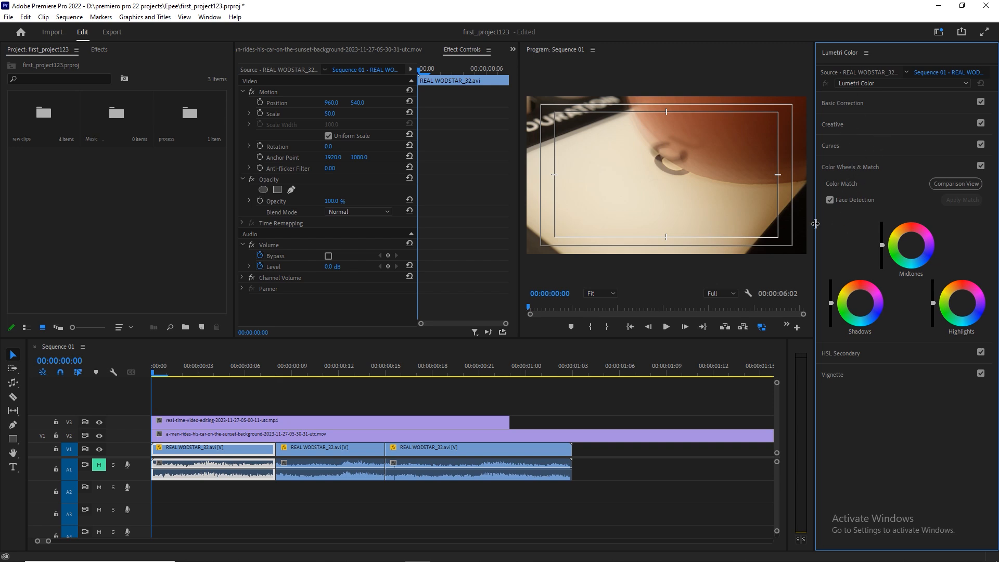
{"action": "left_click_drag", "start_coordinate": [816, 226], "coordinate": [719, 237]}
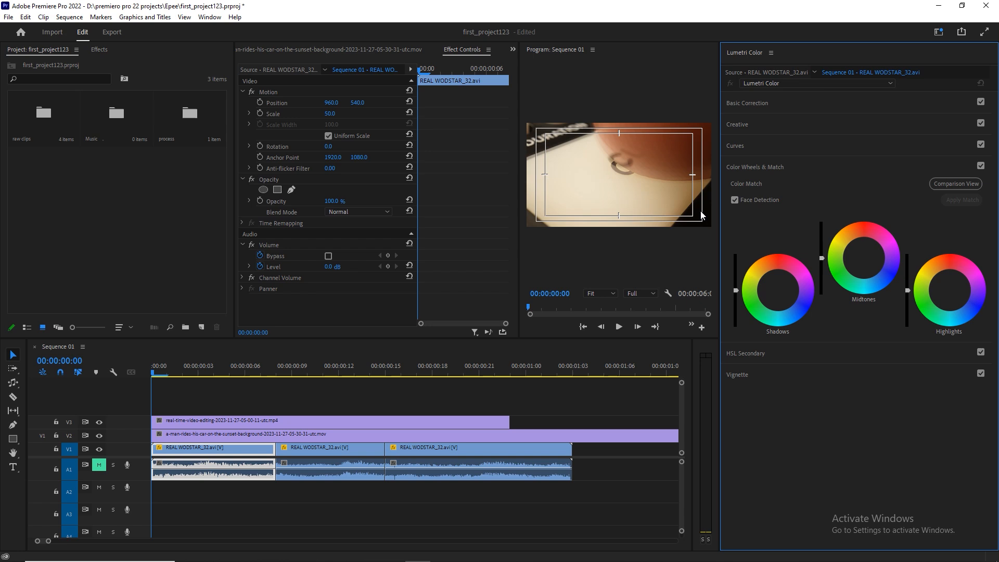
{"action": "left_click_drag", "start_coordinate": [751, 52], "coordinate": [137, 62]}
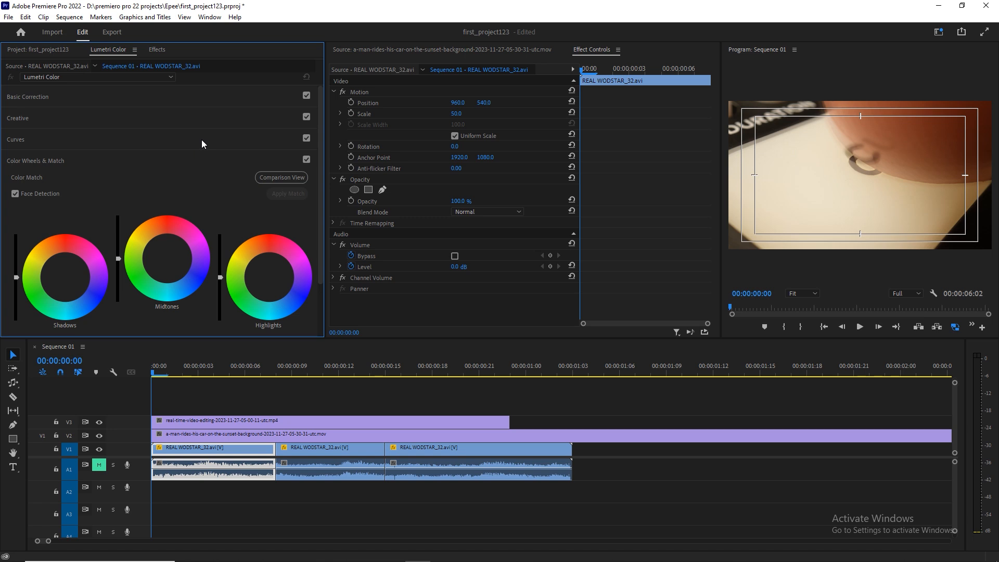
Narrow the Lumetri Color group and widen the Program Monitor to enlarge the sequence preview.
{"action": "left_click_drag", "start_coordinate": [325, 191], "coordinate": [266, 191]}
{"action": "left_click_drag", "start_coordinate": [720, 186], "coordinate": [580, 188]}
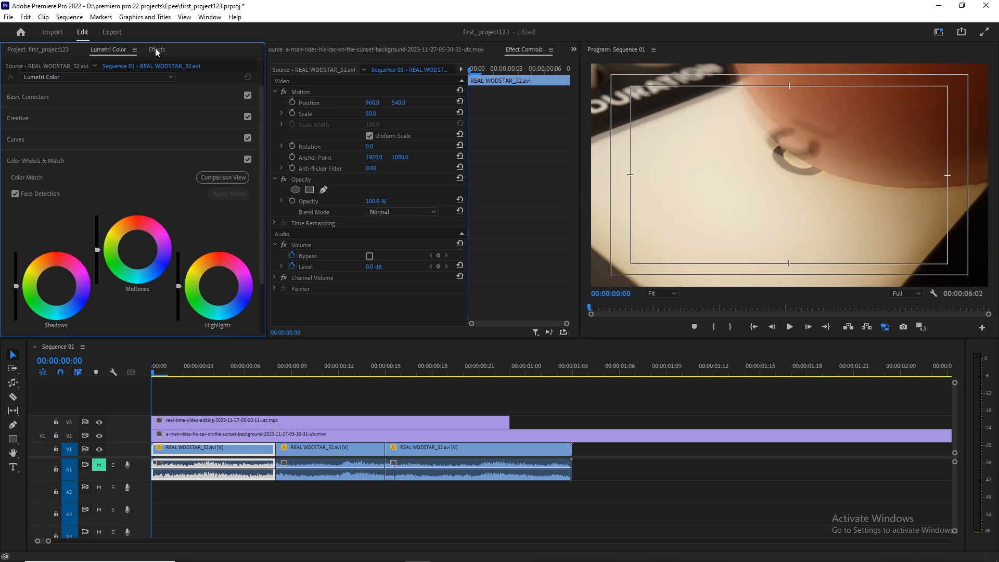
{"action": "left_click", "coordinate": [210, 17]}
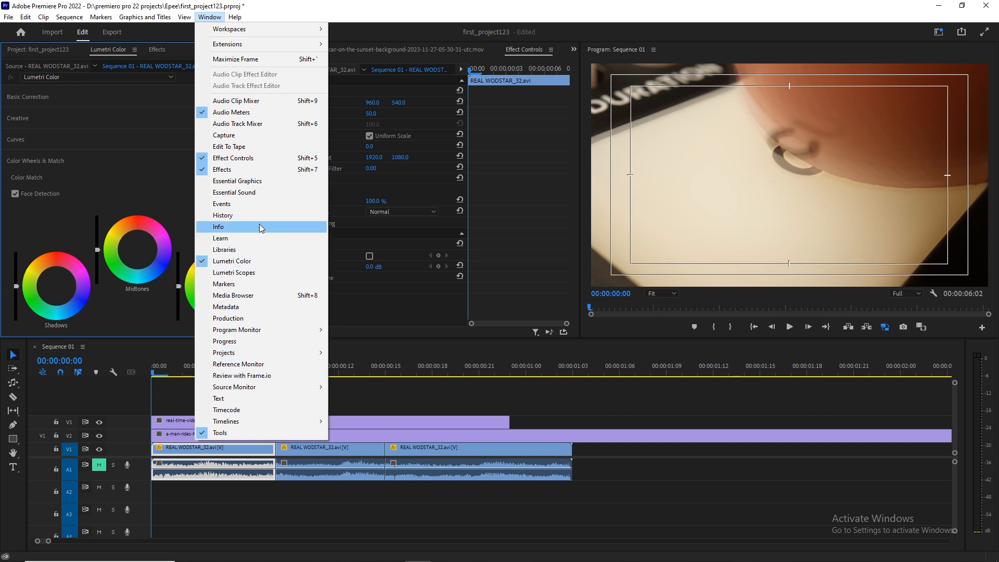
{"action": "left_click", "coordinate": [290, 13]}
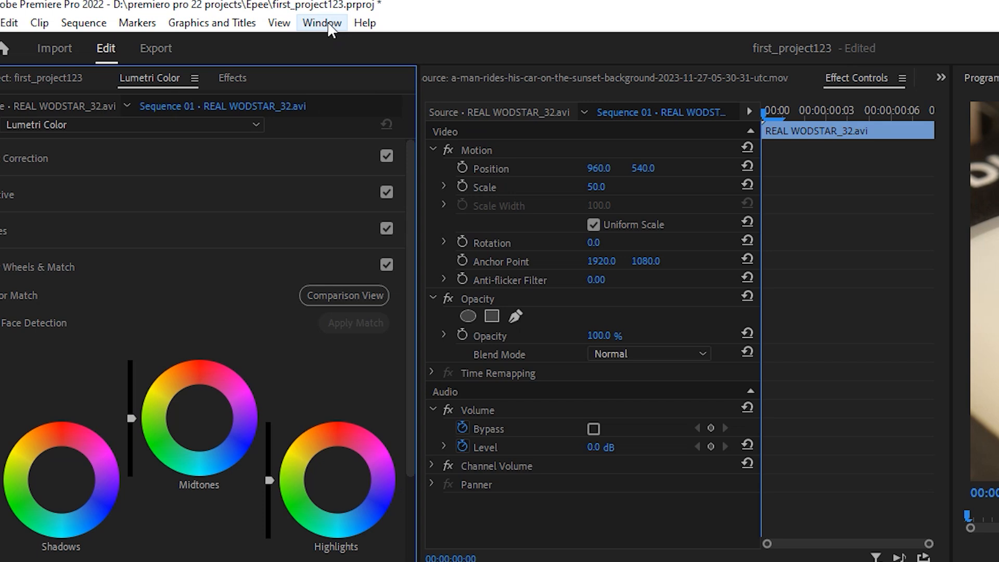
Save the current panel layout as a new workspace named "eppps".
{"action": "left_click", "coordinate": [322, 23]}
{"action": "mouse_move", "coordinate": [353, 46]}
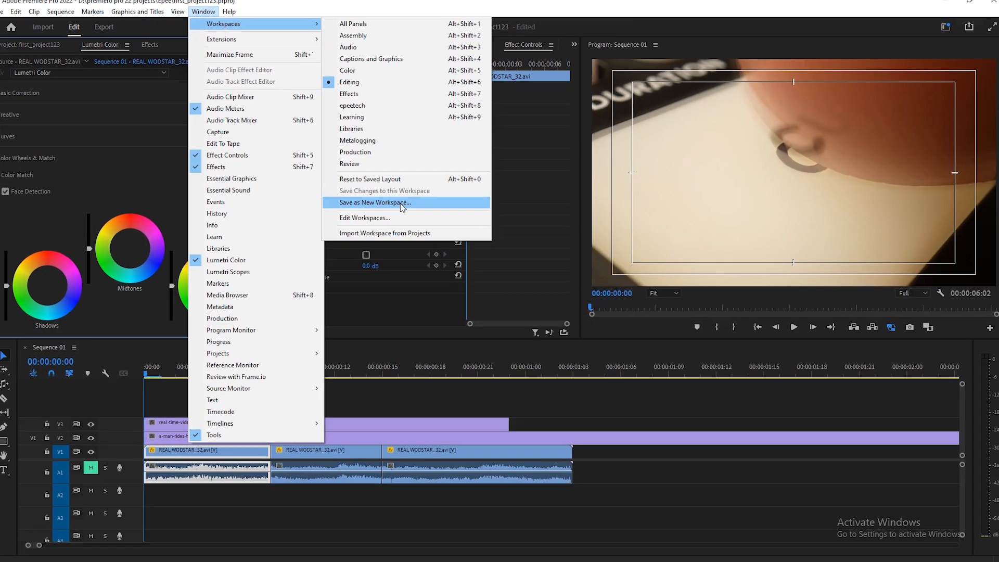
{"action": "left_click", "coordinate": [651, 344]}
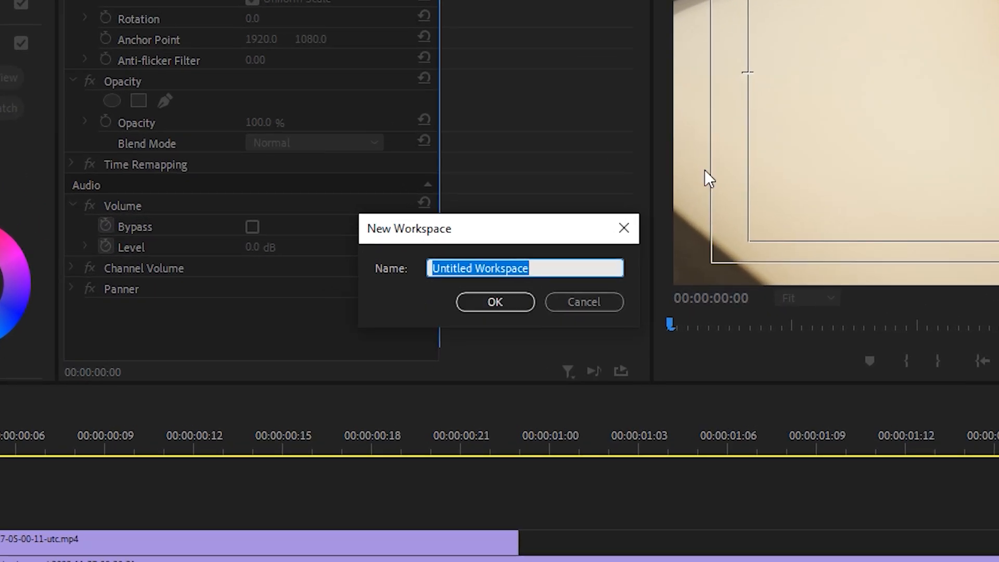
{"action": "type", "text": "eppps"}
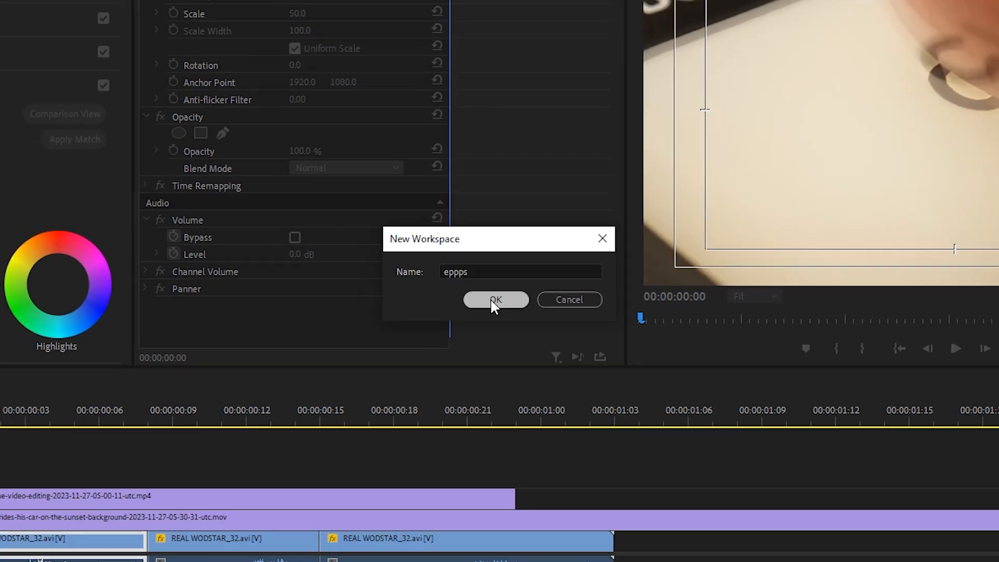
{"action": "left_click", "coordinate": [493, 304]}
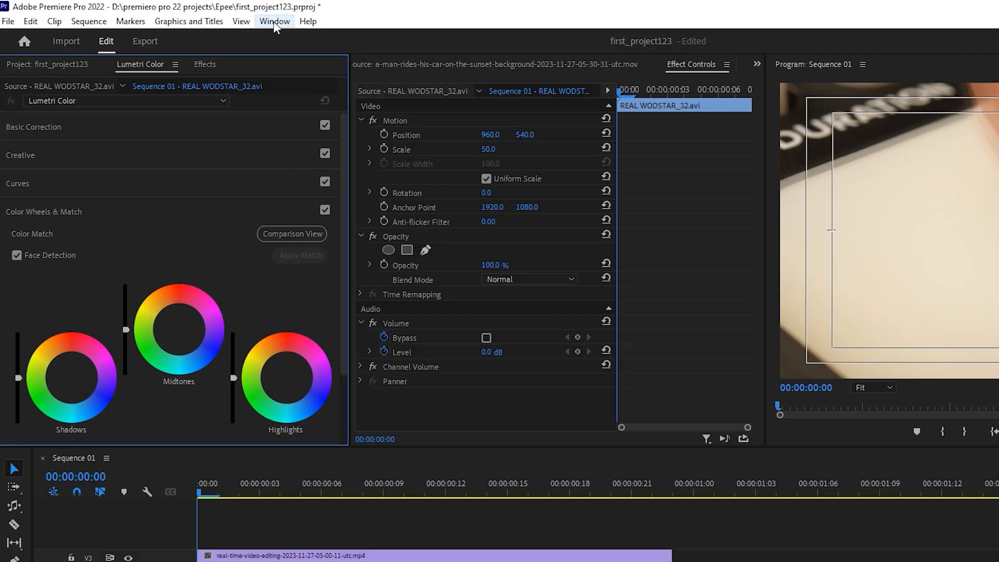
Switch from the eppps workspace to the saved epeetech workspace.
{"action": "left_click", "coordinate": [209, 17]}
{"action": "mouse_move", "coordinate": [229, 32]}
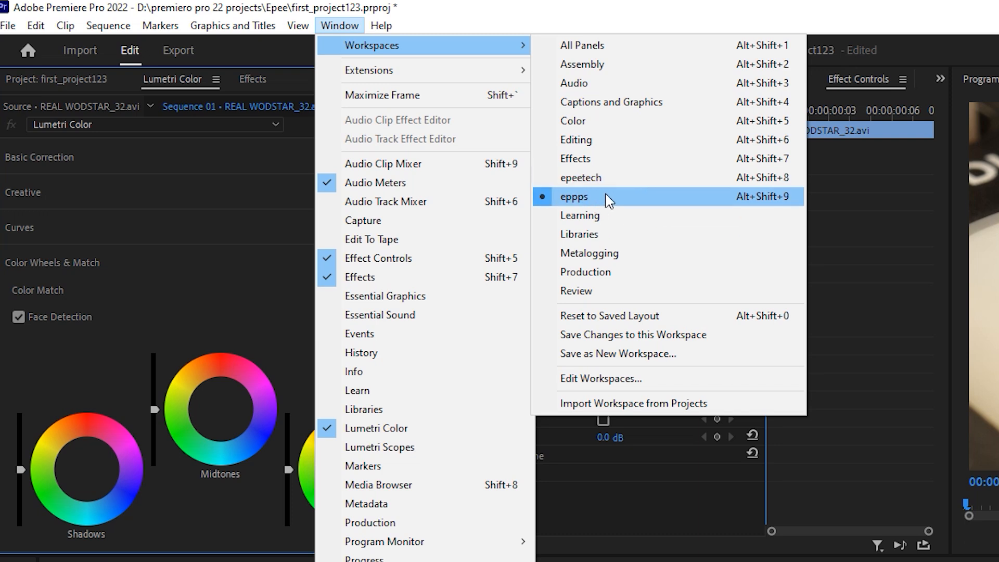
{"action": "left_click", "coordinate": [586, 178]}
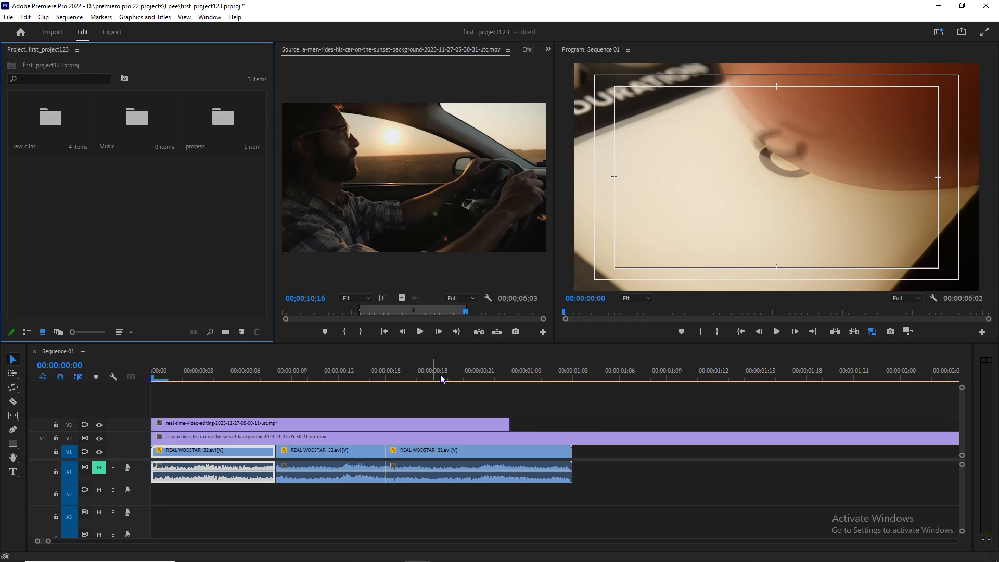
{"action": "left_click", "coordinate": [209, 17]}
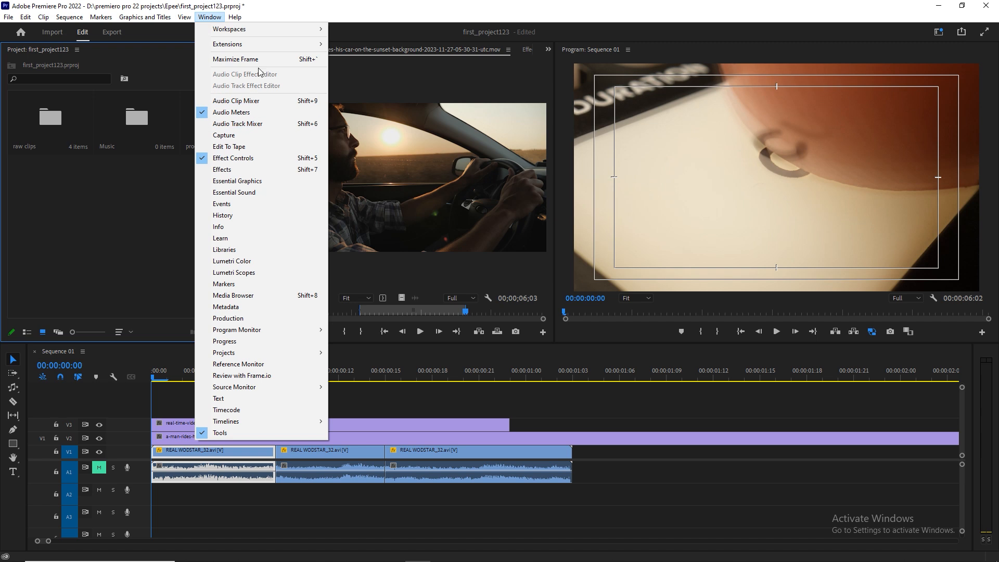
{"action": "mouse_move", "coordinate": [276, 30]}
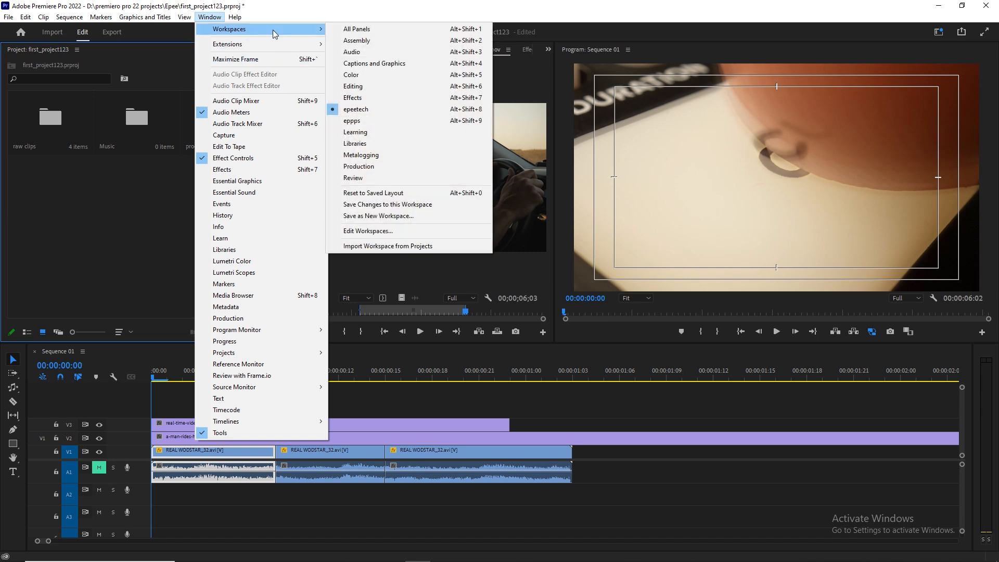
{"action": "left_click", "coordinate": [371, 109]}
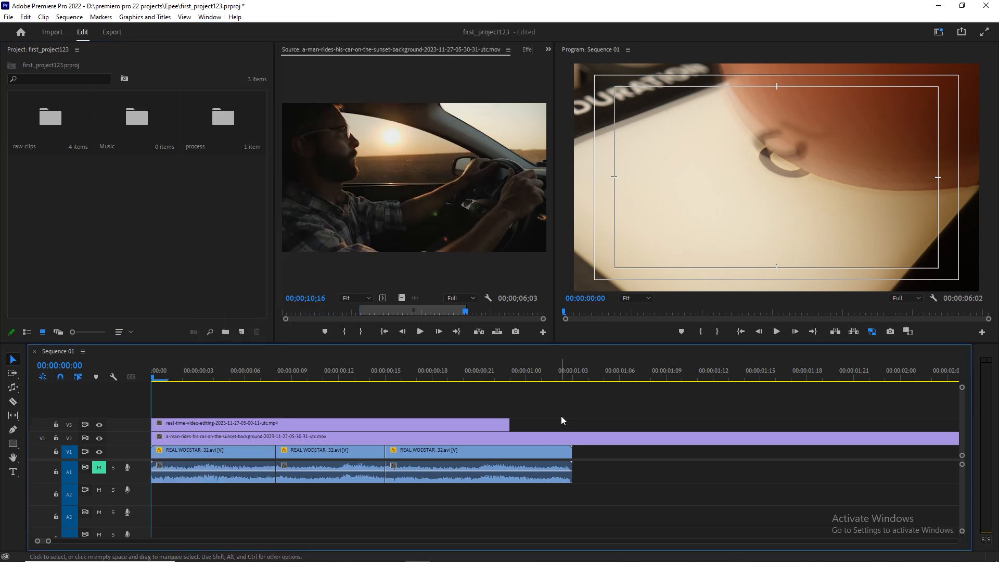